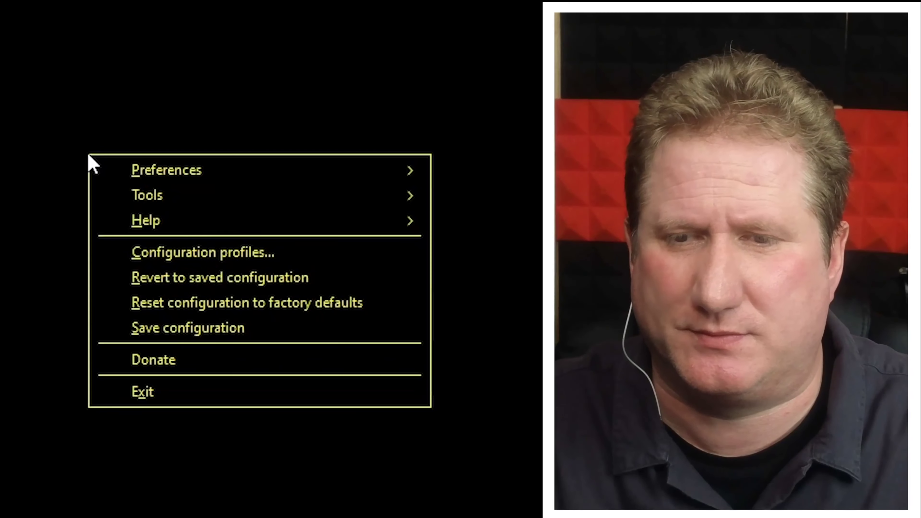
Review the Preferences, Tools, Help and Configuration profiles menu entries, then expand the Tools submenu.
key("Down")
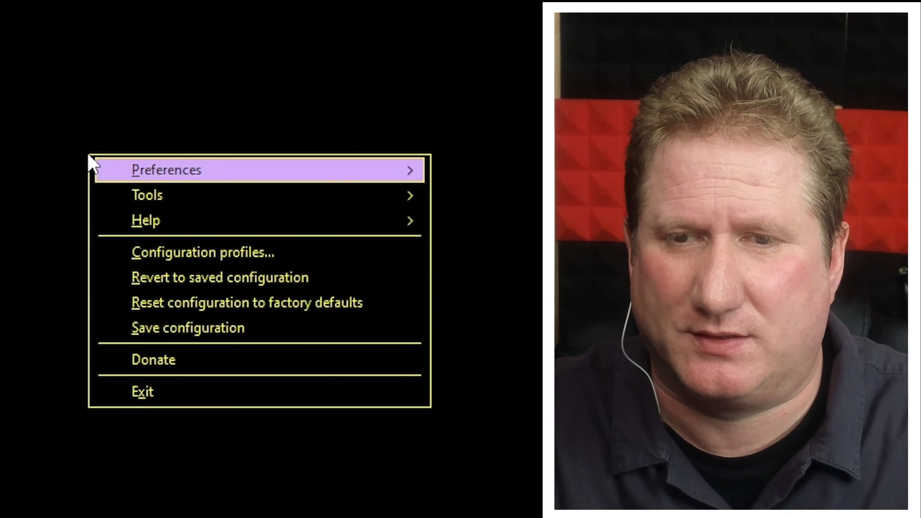
key("Down")
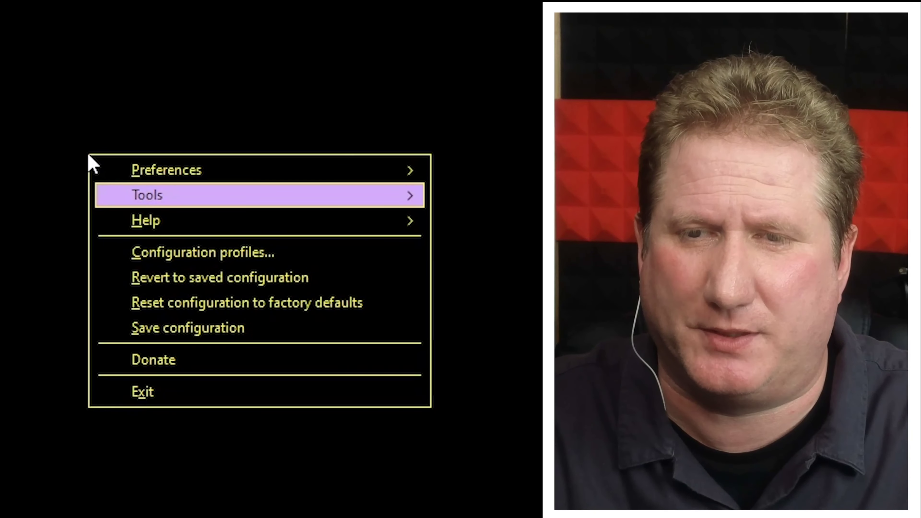
key("Down")
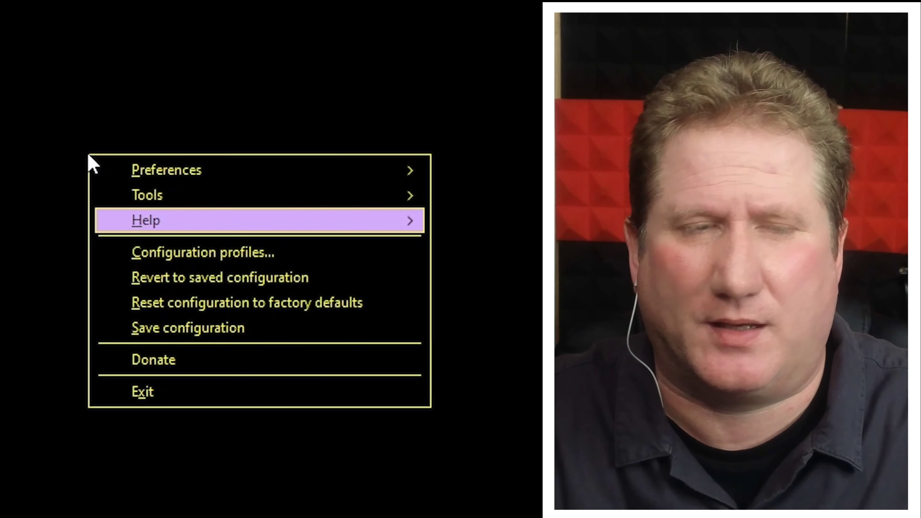
key("Down")
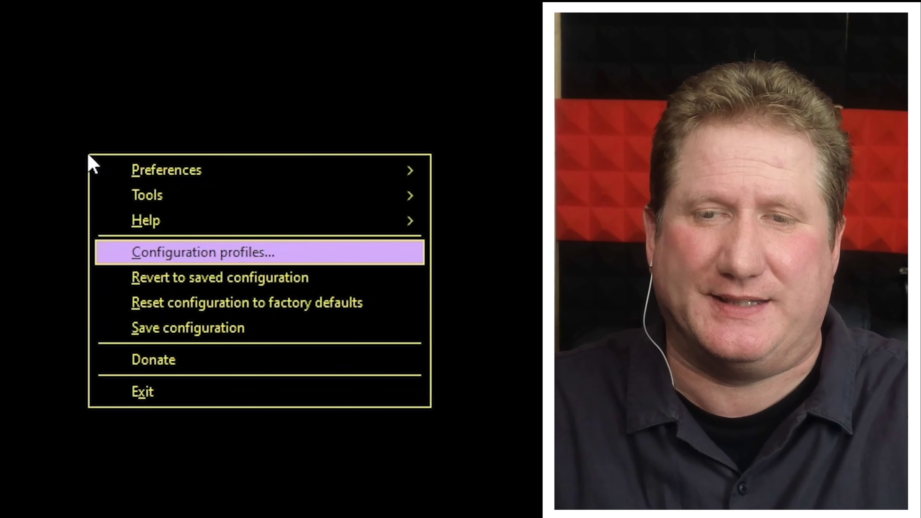
key("Up")
key("Up")
key("Right")
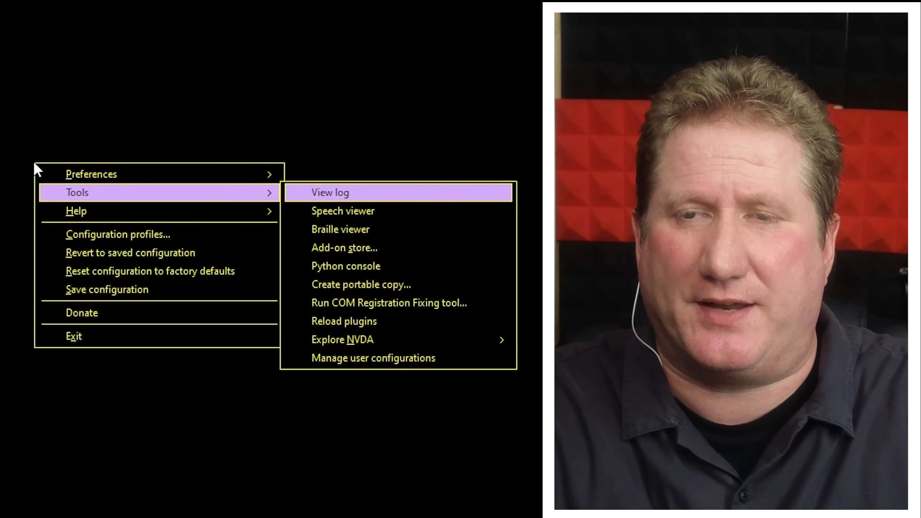
Launch Add-on store from the Tools submenu, opening on the Installed add-ons list.
key("s")
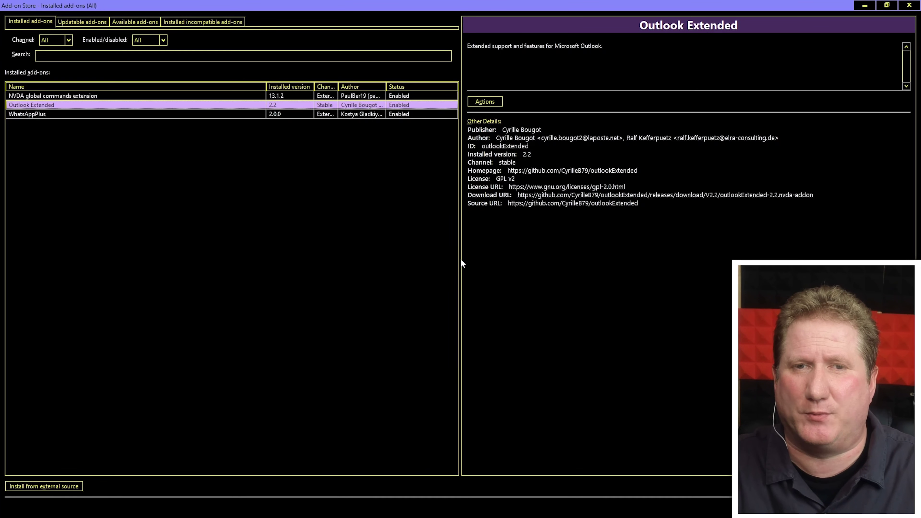
Select WhatsAppPlus in the installed list and read its description up to the Actions button.
key("Down")
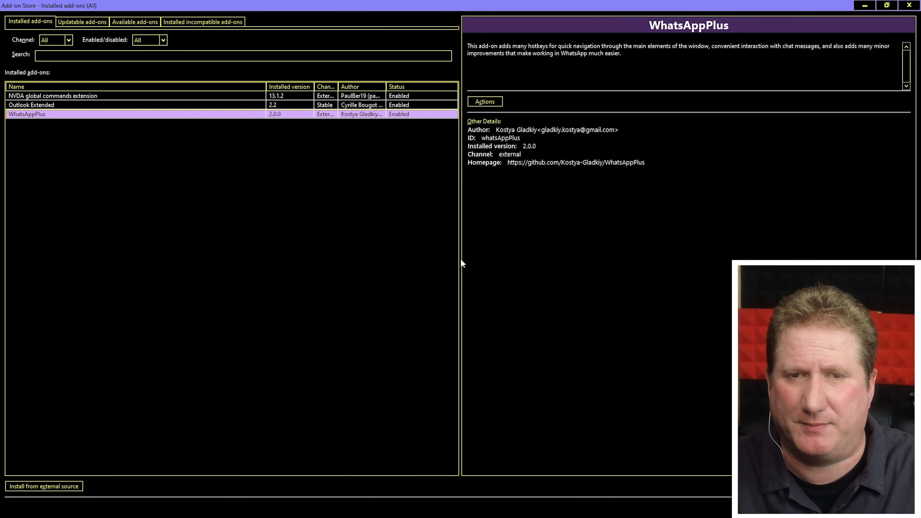
key("Tab")
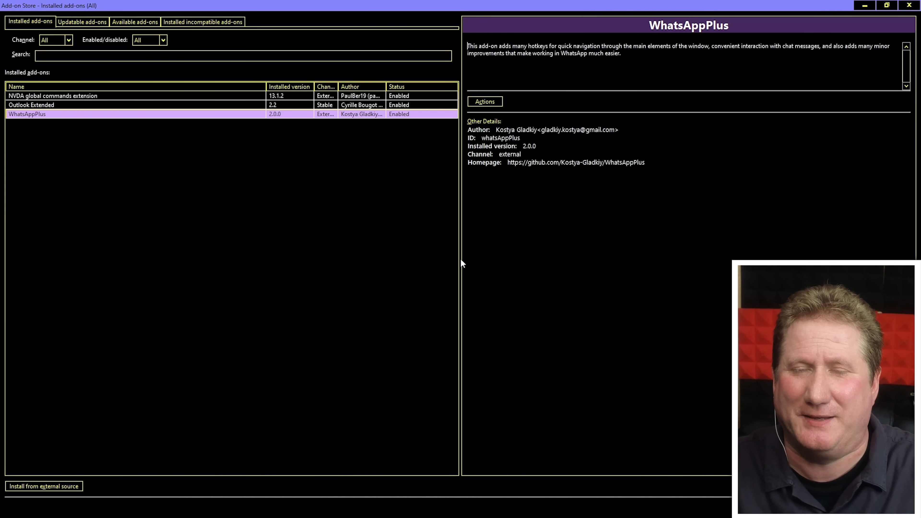
key("Tab")
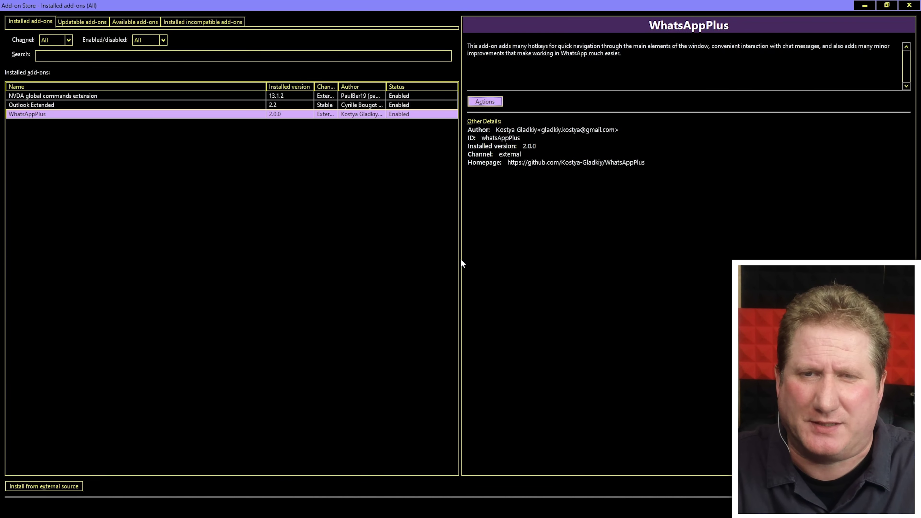
key("space")
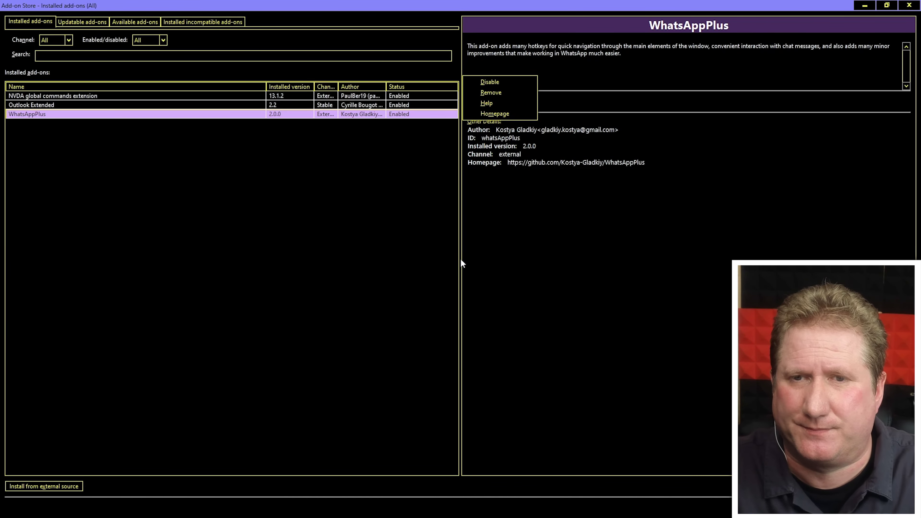
key("Down")
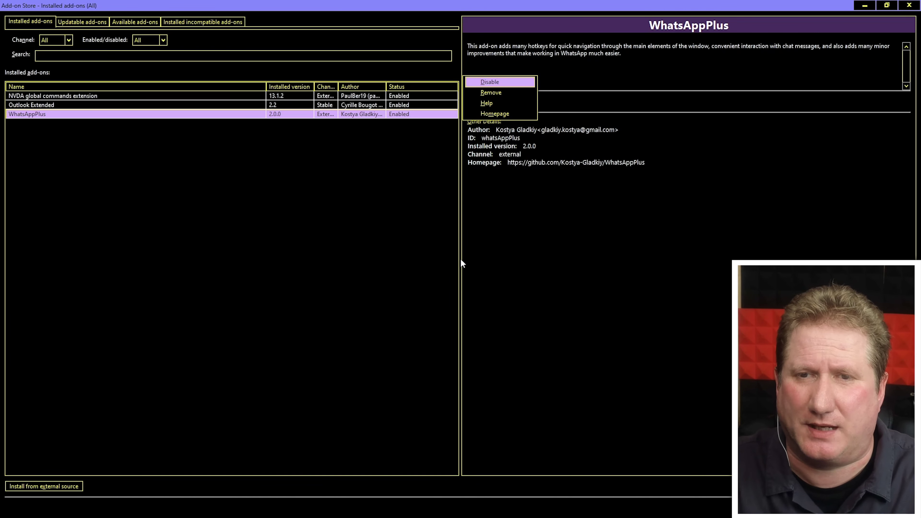
key("Down")
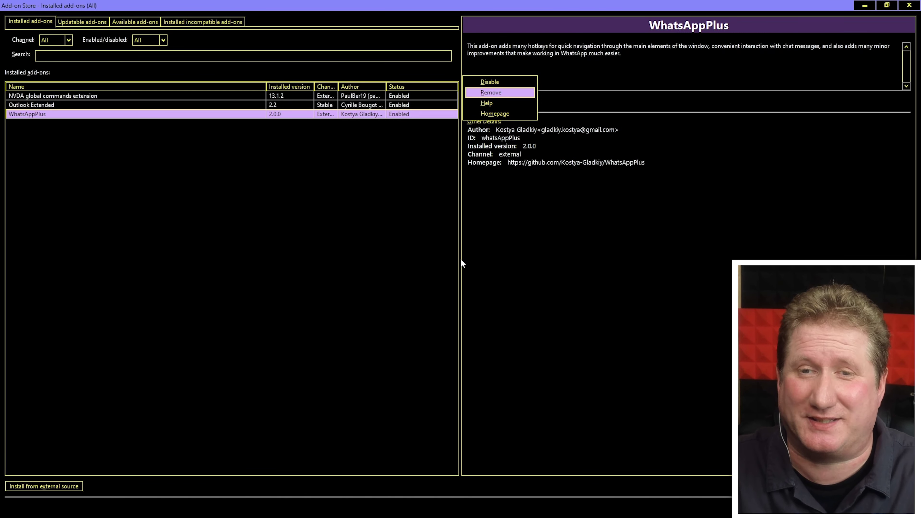
key("Down")
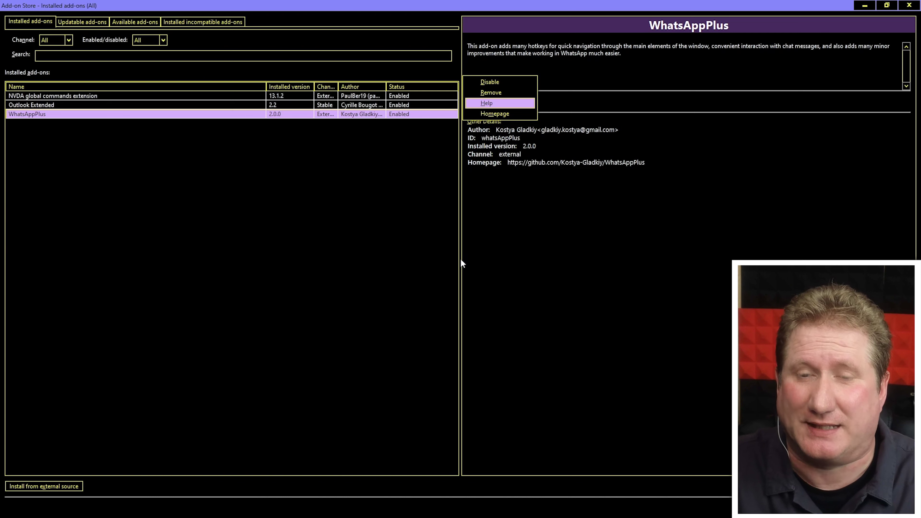
key("Down")
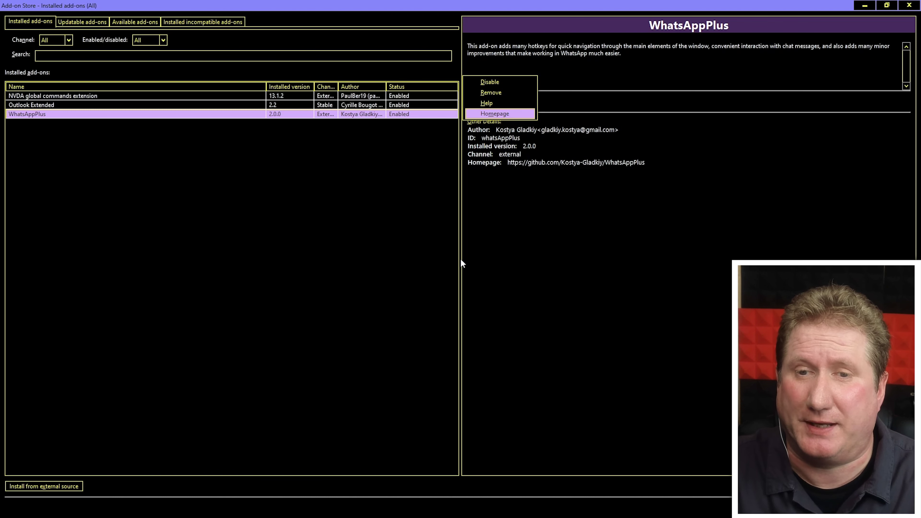
key("Down")
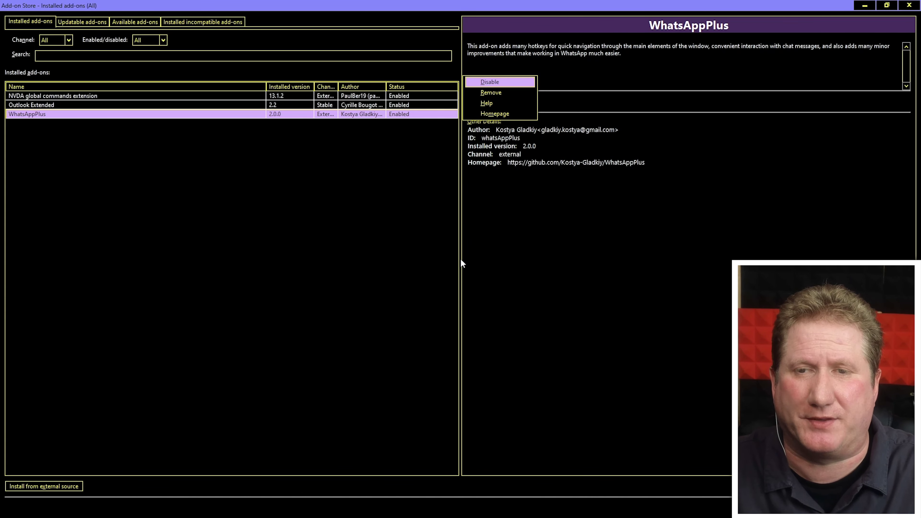
key("Escape")
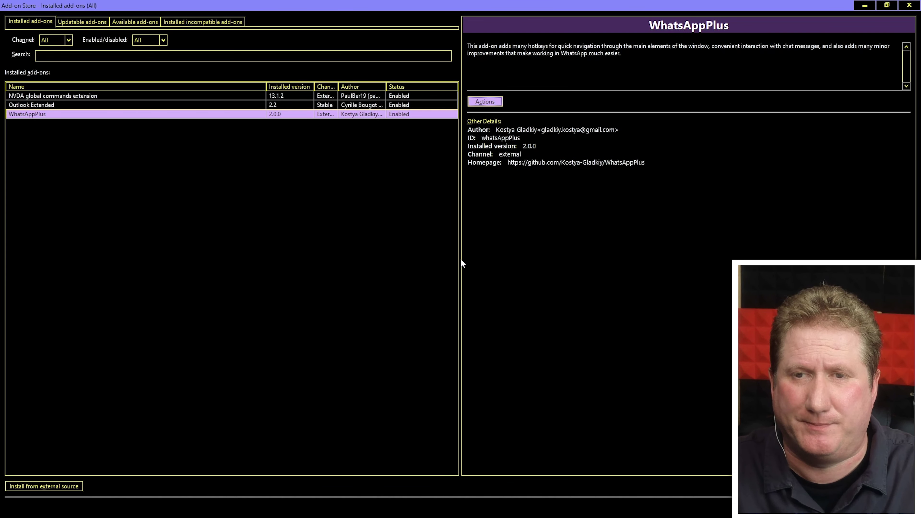
key("Tab")
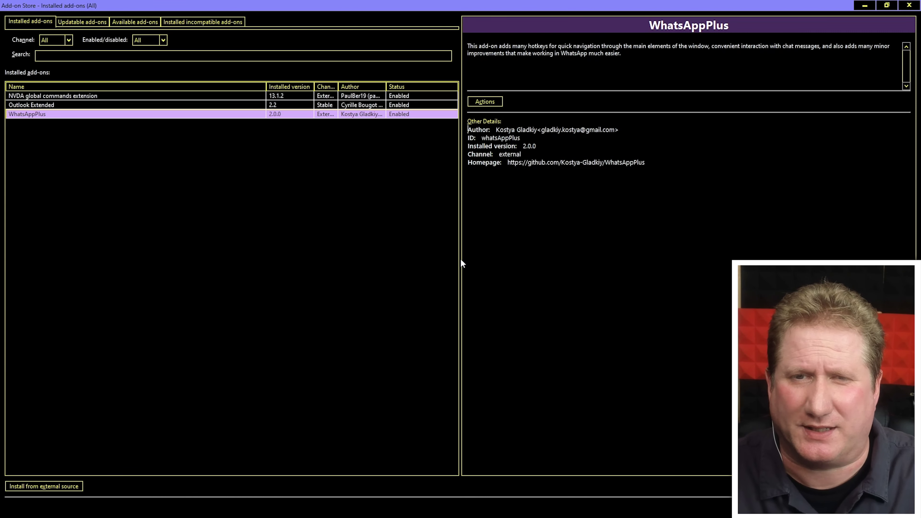
key("Tab")
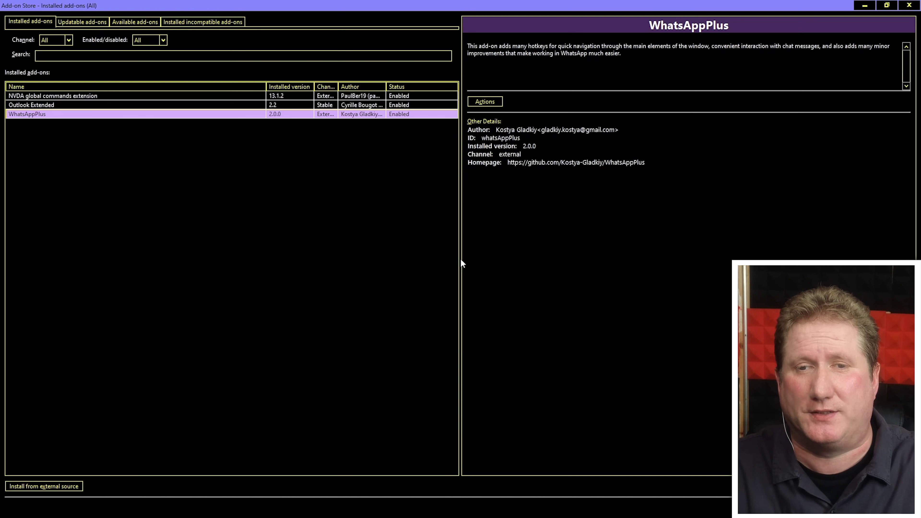
Cycle the store tabs through Updatable and Available add-ons to Installed incompatible add-ons.
key("ctrl+Tab")
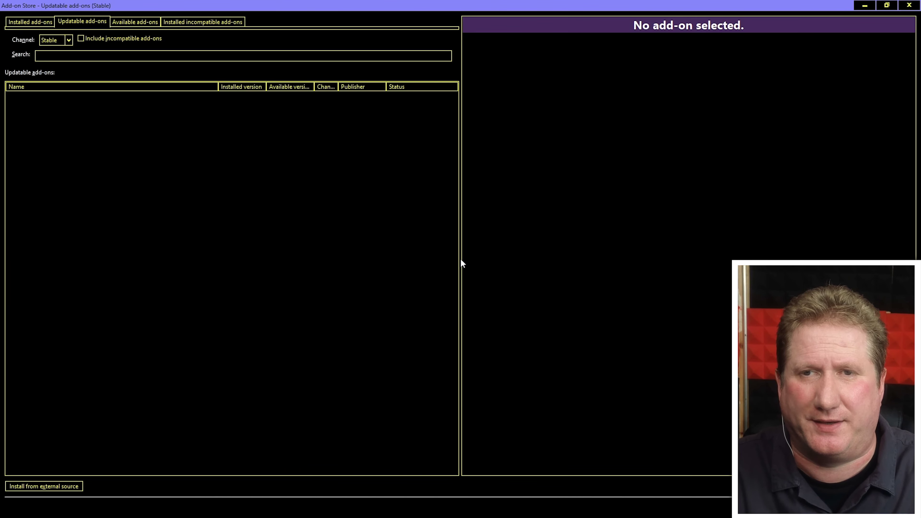
key("ctrl+Tab")
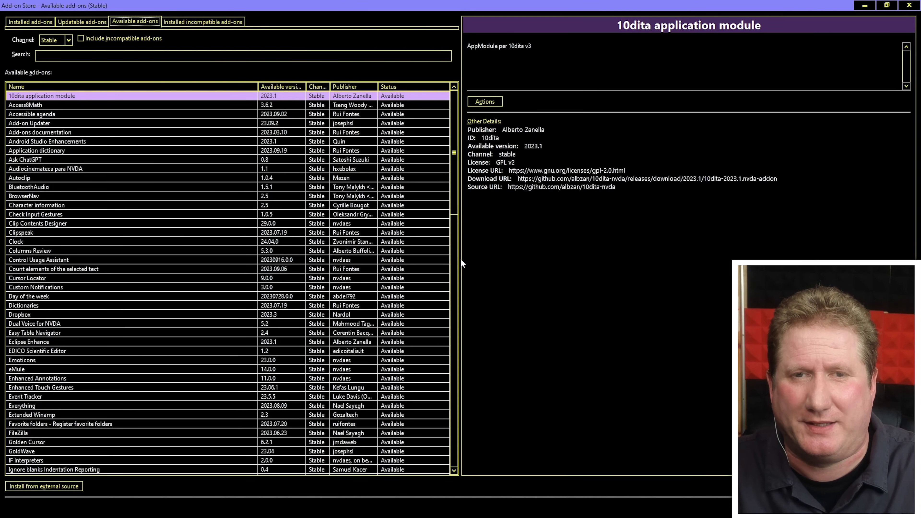
key("ctrl+Tab")
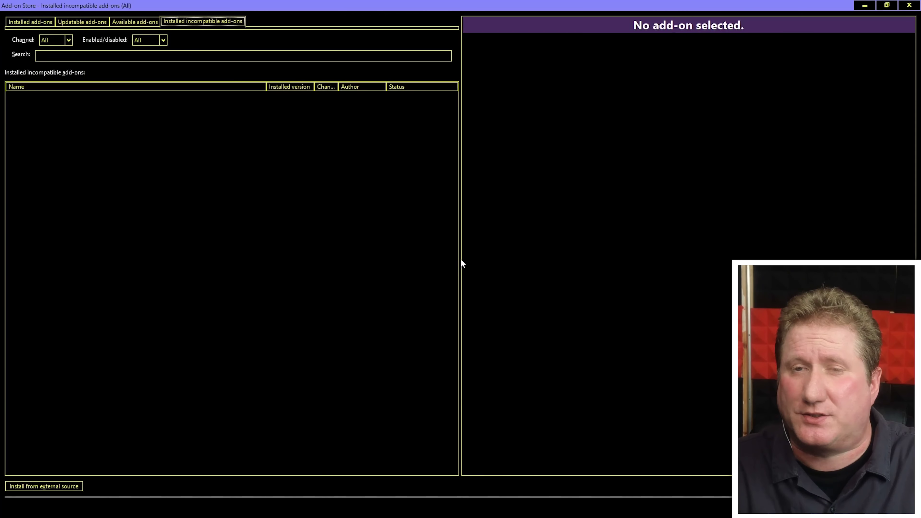
Cycle through the Installed, Updatable and Available add-ons tabs and move into the available list.
key("ctrl+Tab")
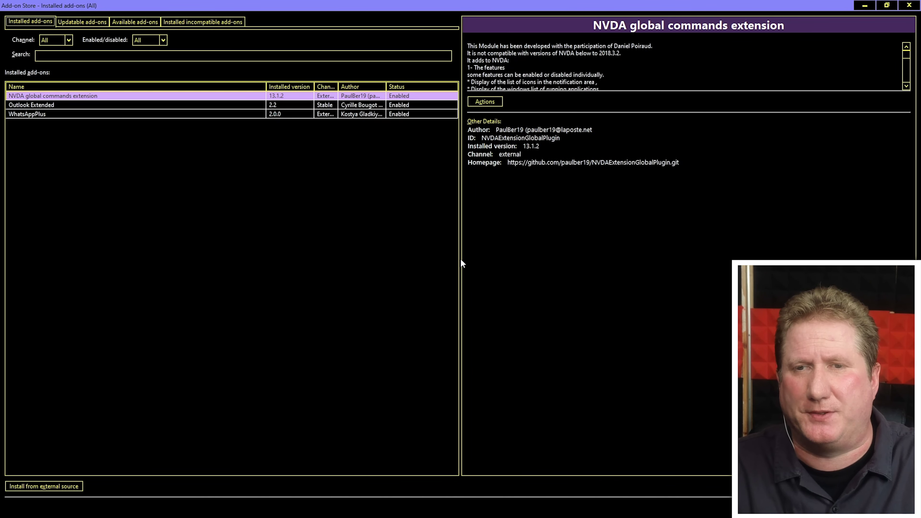
key("ctrl+Tab")
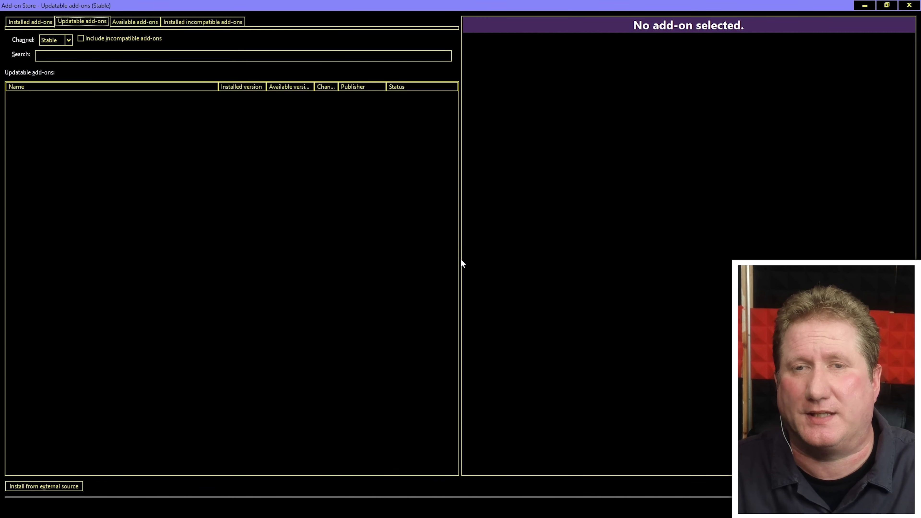
key("ctrl+Tab")
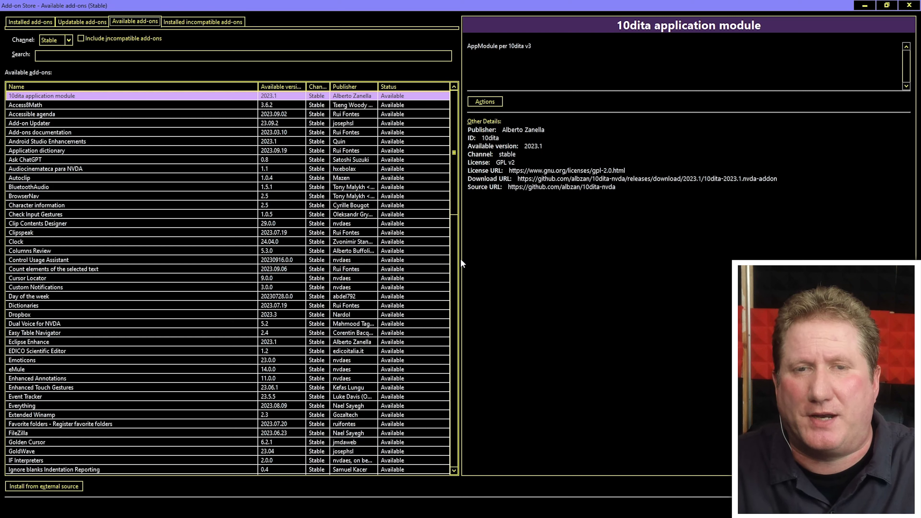
key("Tab")
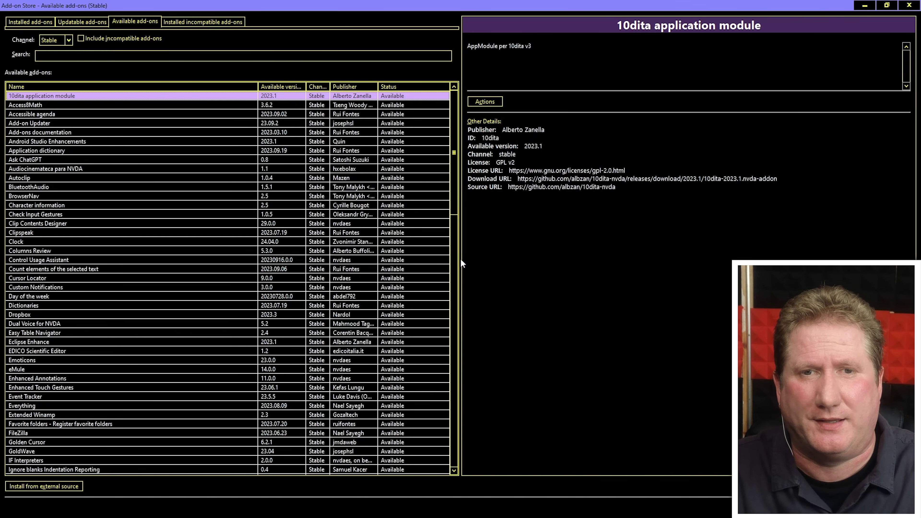
Cycle again through Incompatible, Installed and Updatable tabs back to Available, reaching the channel filter.
key("ctrl+Tab")
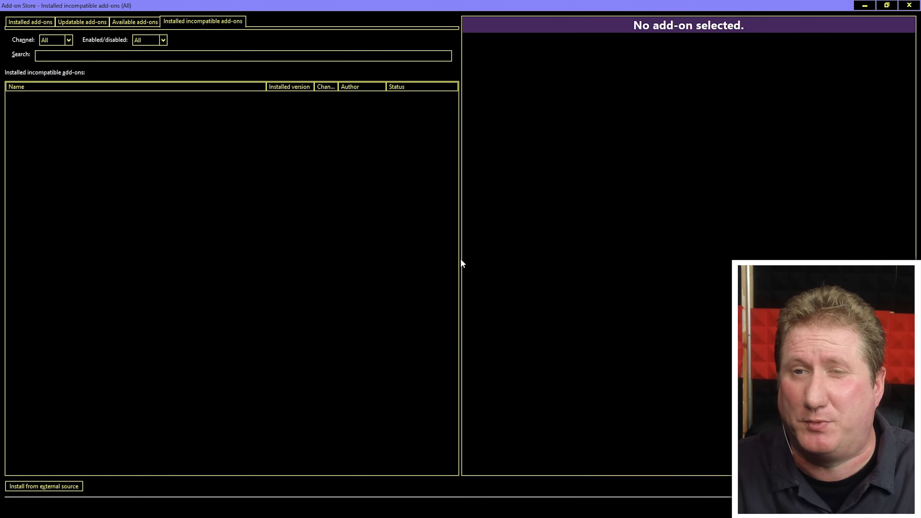
key("ctrl+Tab")
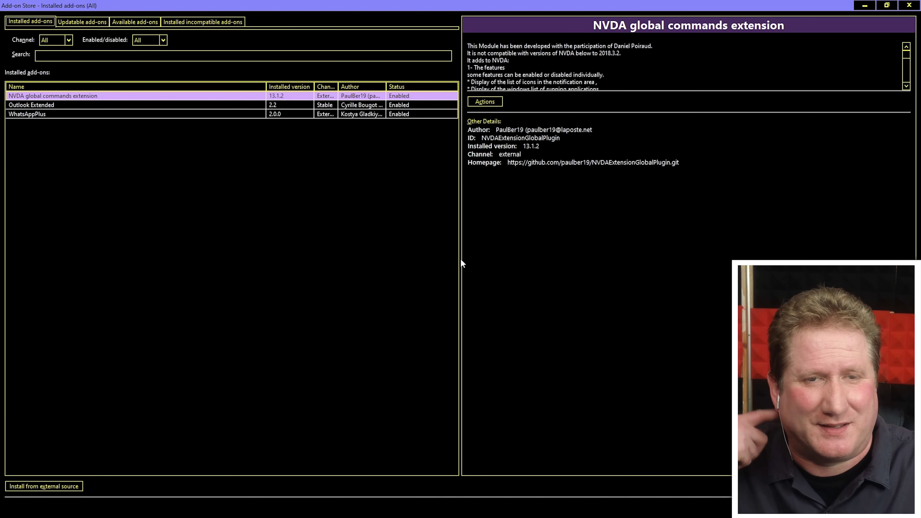
key("ctrl+Tab")
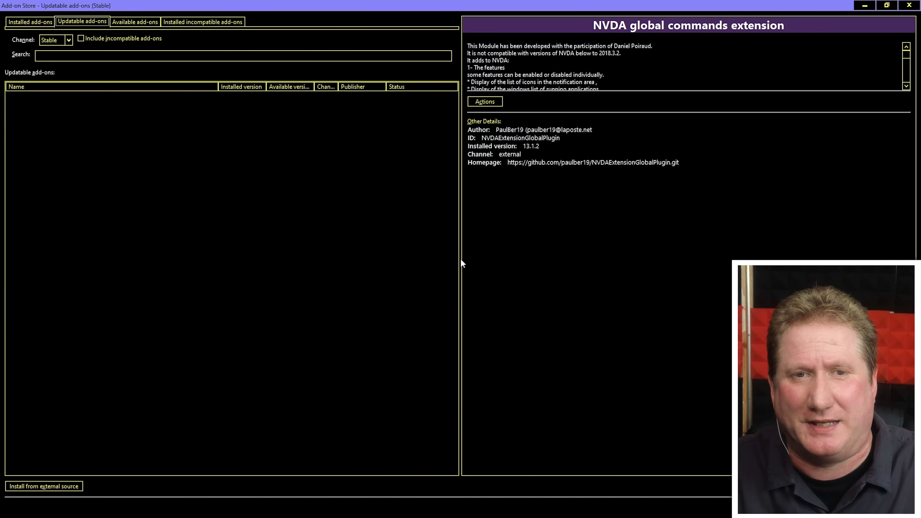
key("ctrl+Tab")
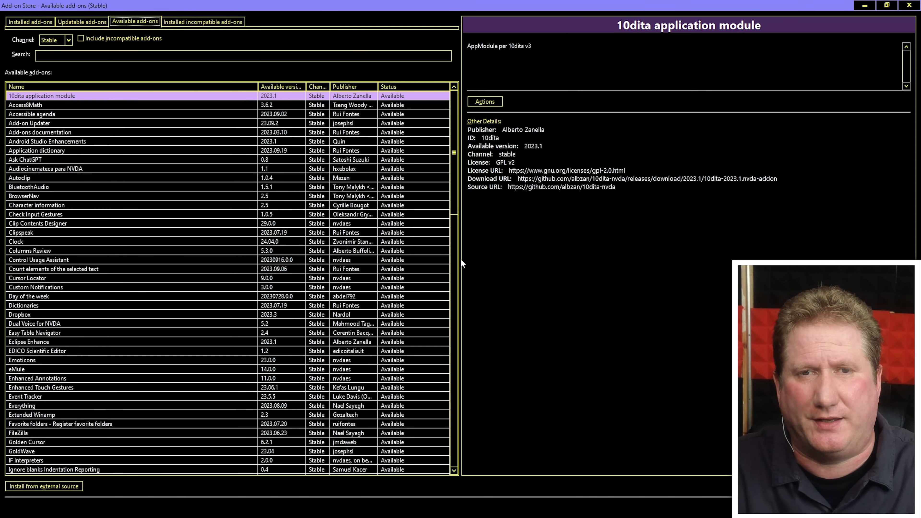
key("Tab")
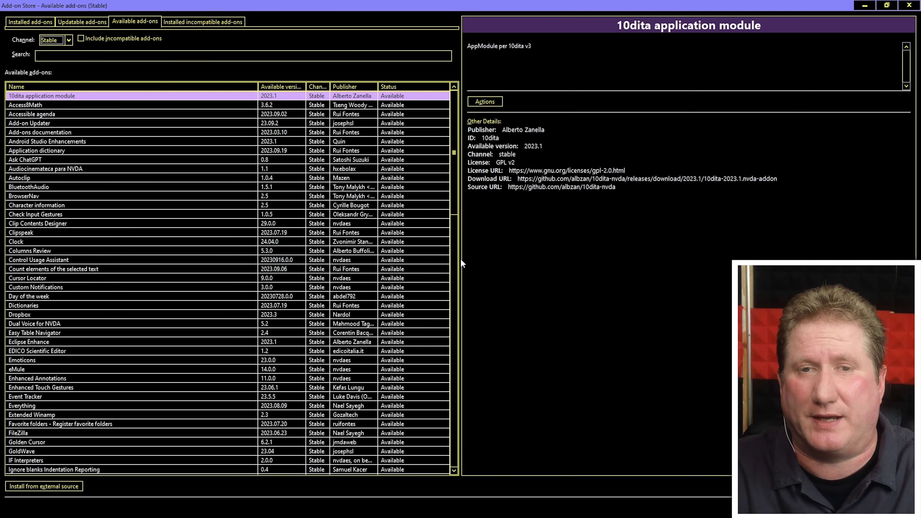
key("alt+Down")
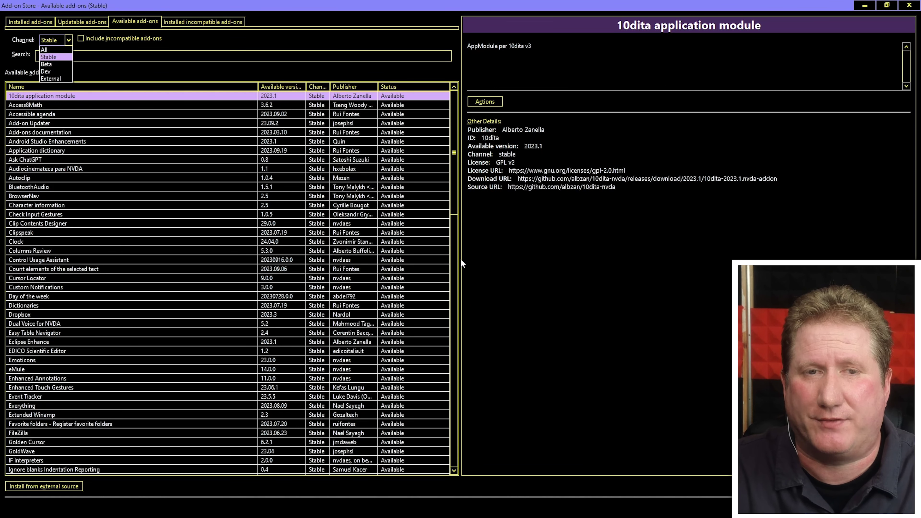
key("Down")
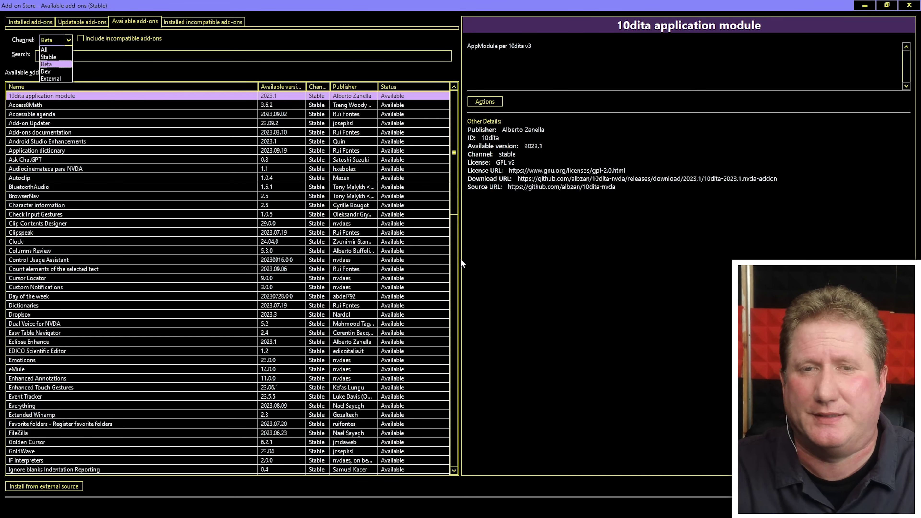
key("Down")
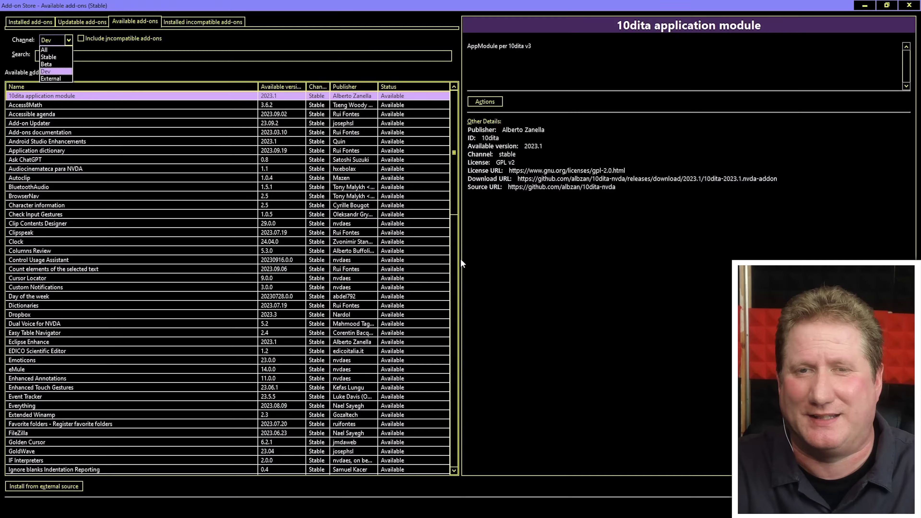
key("Down")
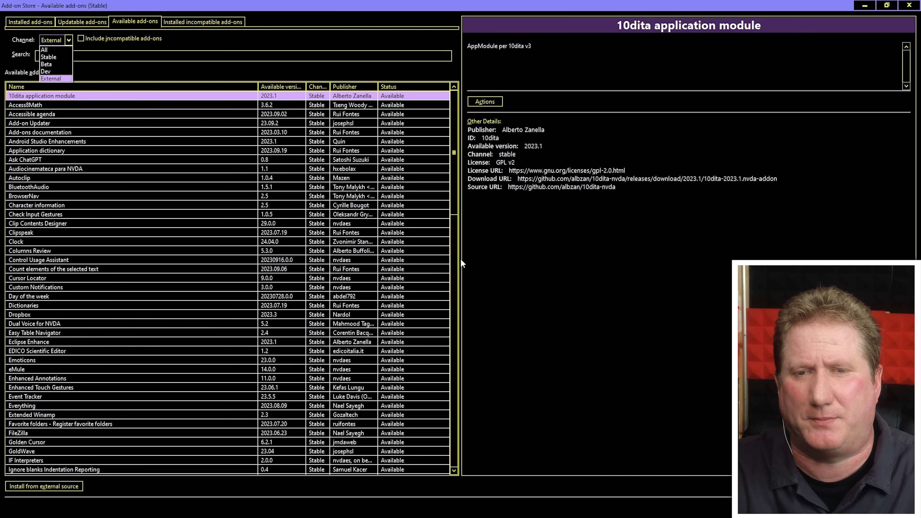
key("Up")
key("Up")
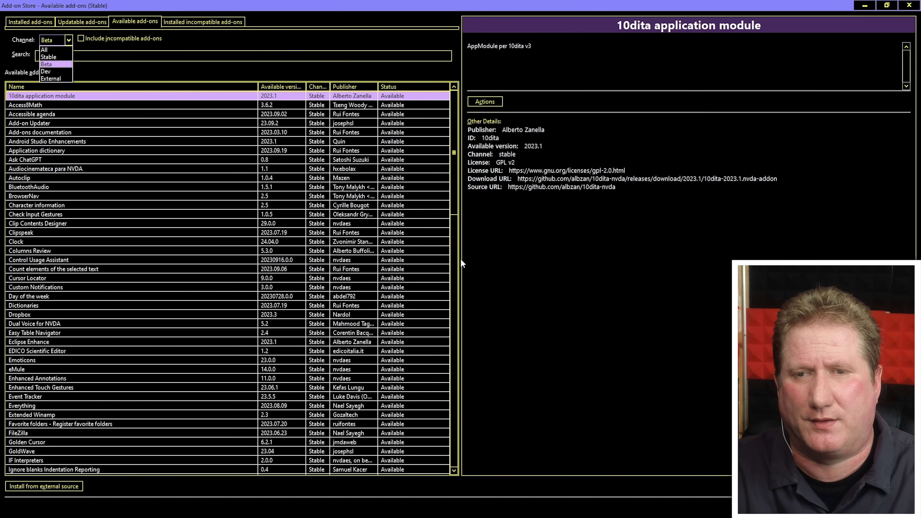
key("Up")
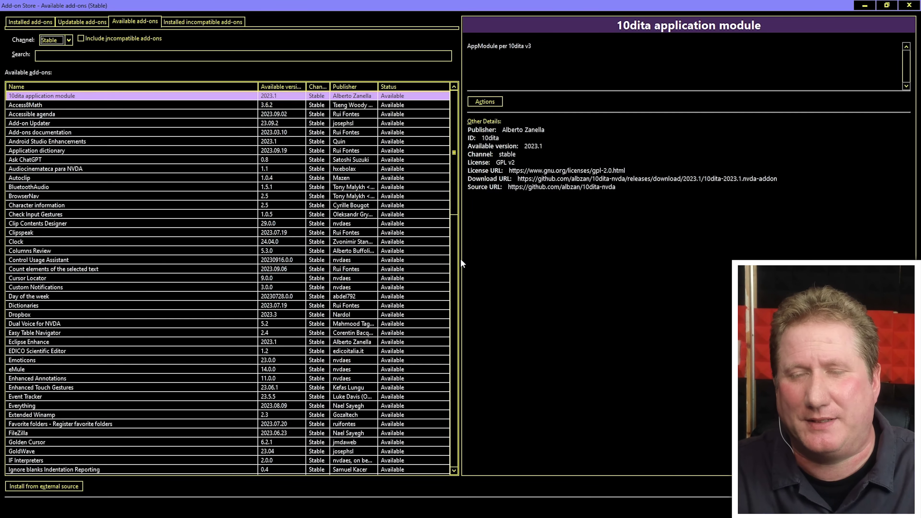
key("Tab")
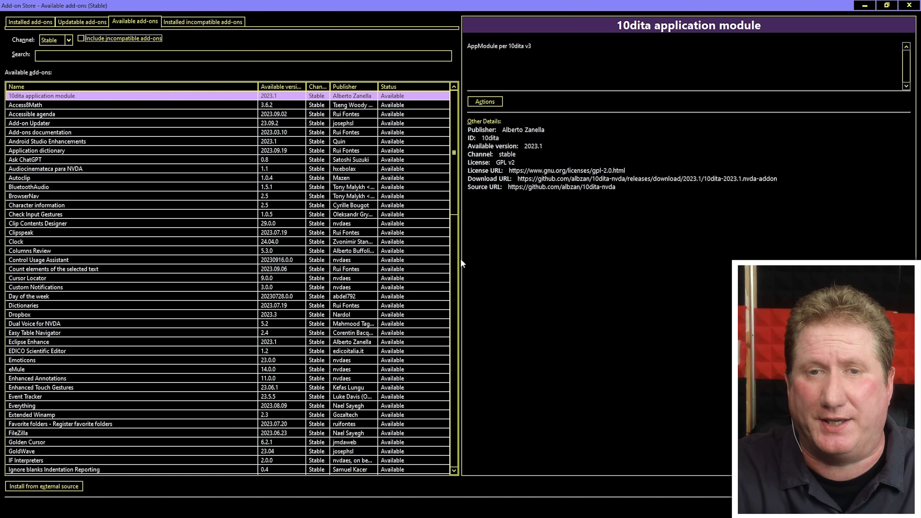
key("shift+Tab")
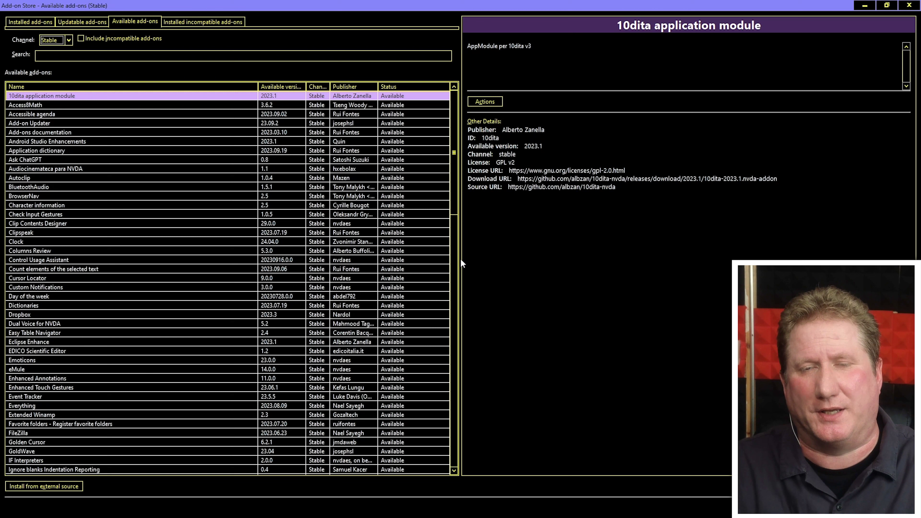
key("Tab")
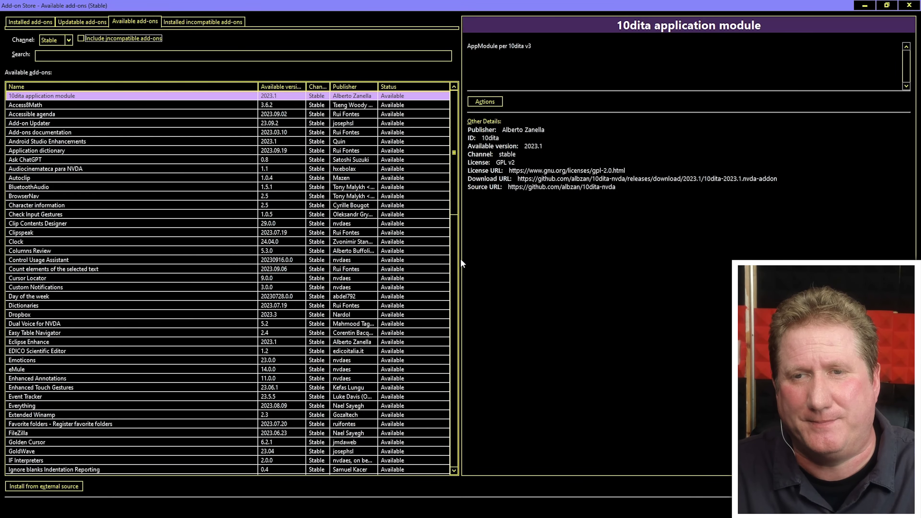
key("Tab")
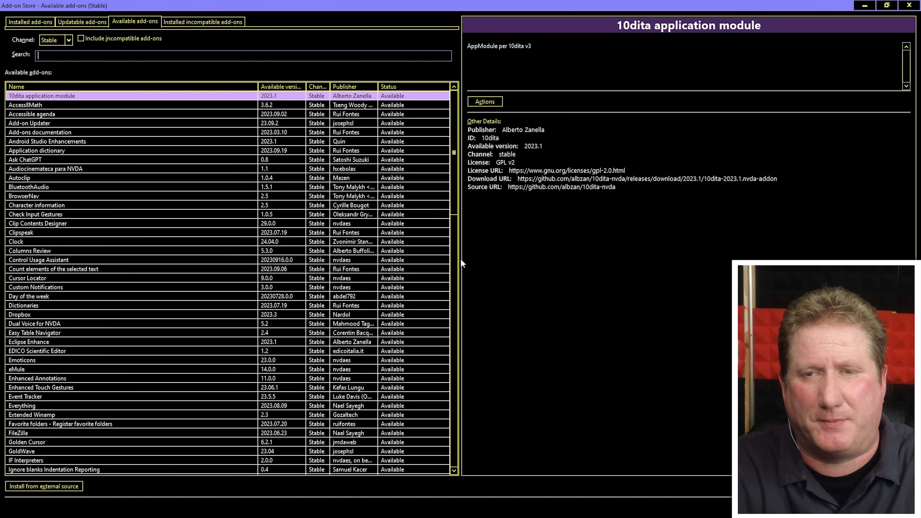
Search the store for 'placemark' and read the Place markers 34.0.0 description.
type("p")
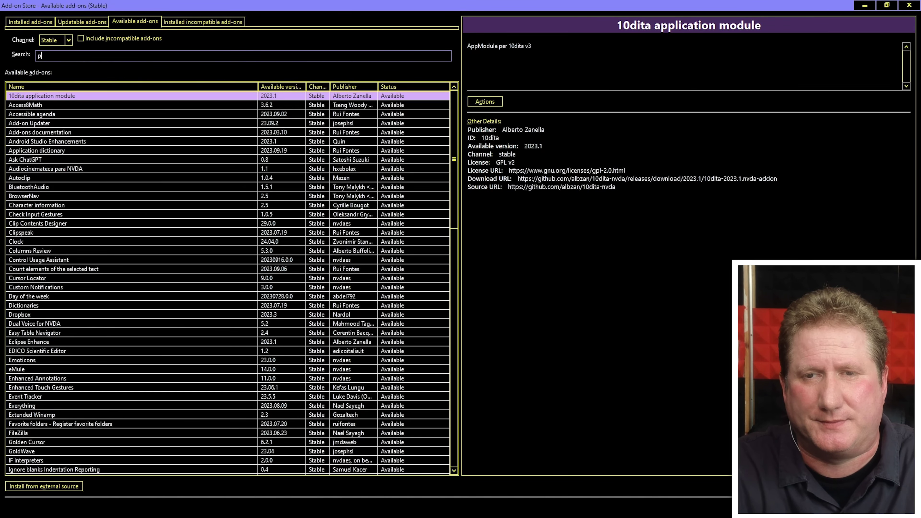
type("lacemark")
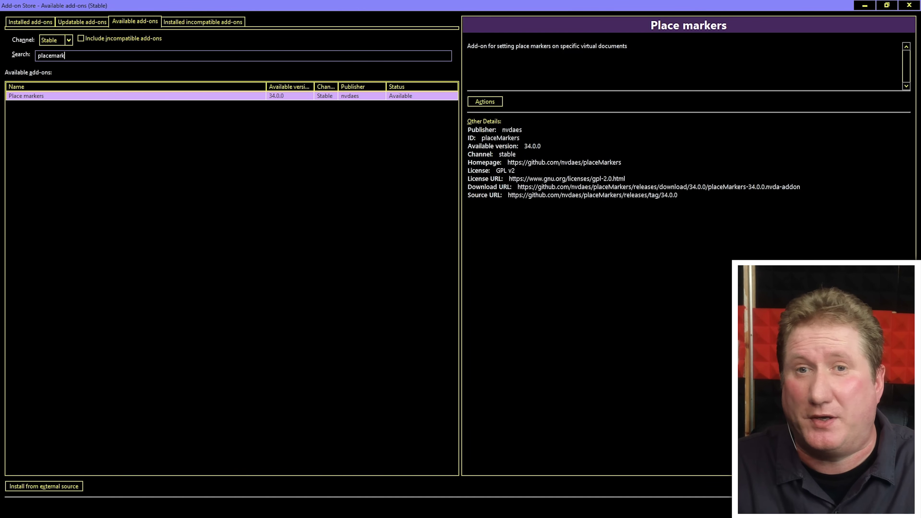
key("Tab")
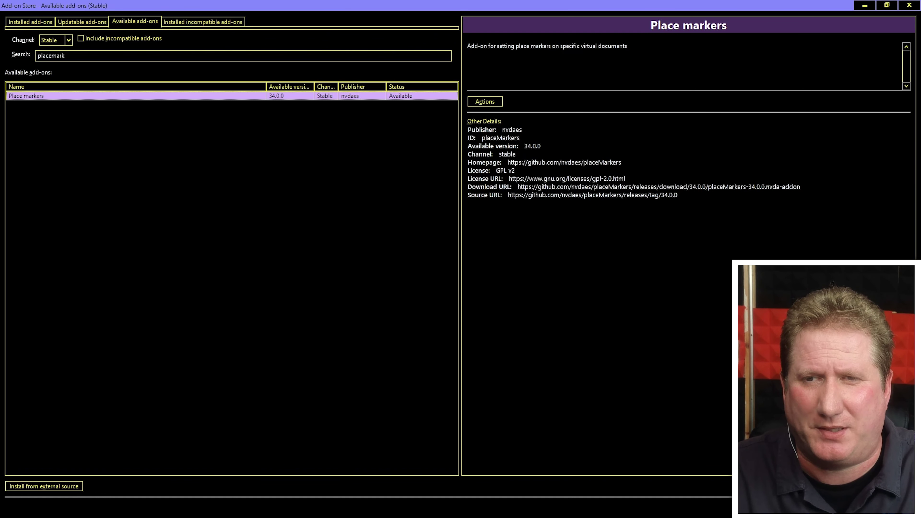
left_click(468, 46)
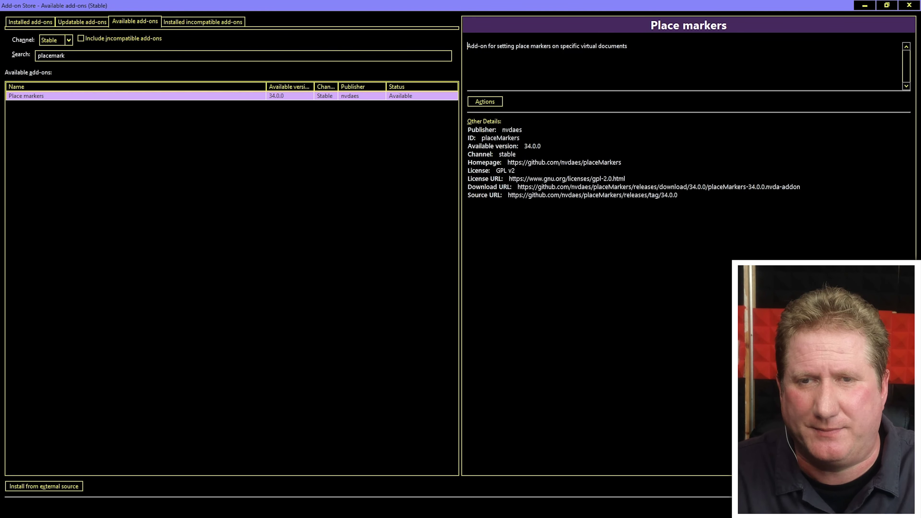
Move focus to the Actions button for the Place markers add-on.
key("Tab")
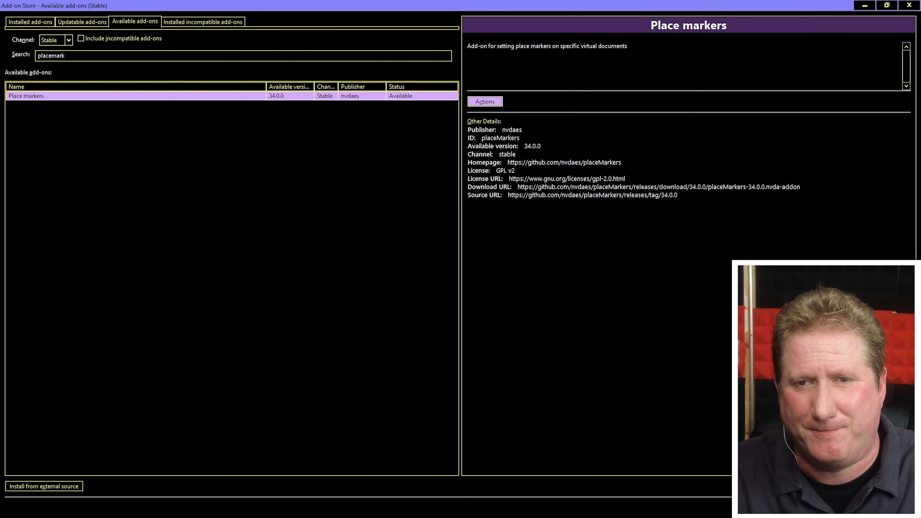
key("Tab")
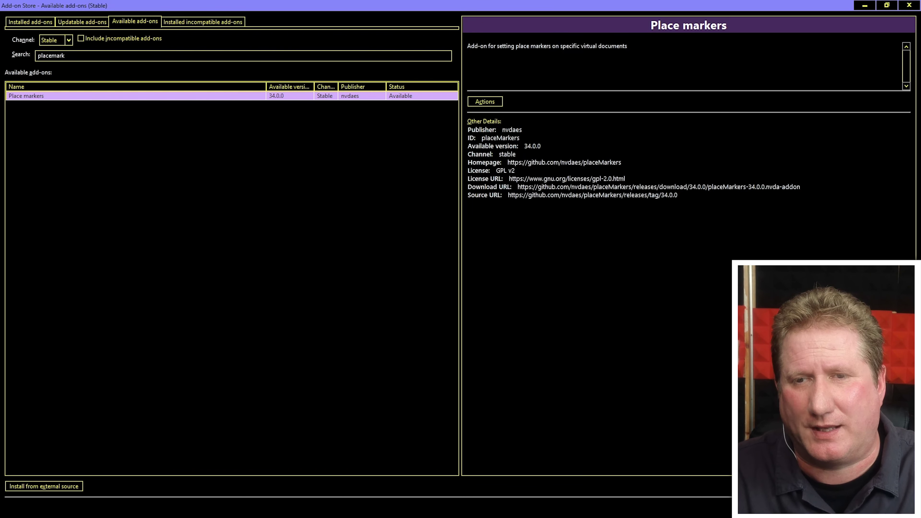
key("Tab")
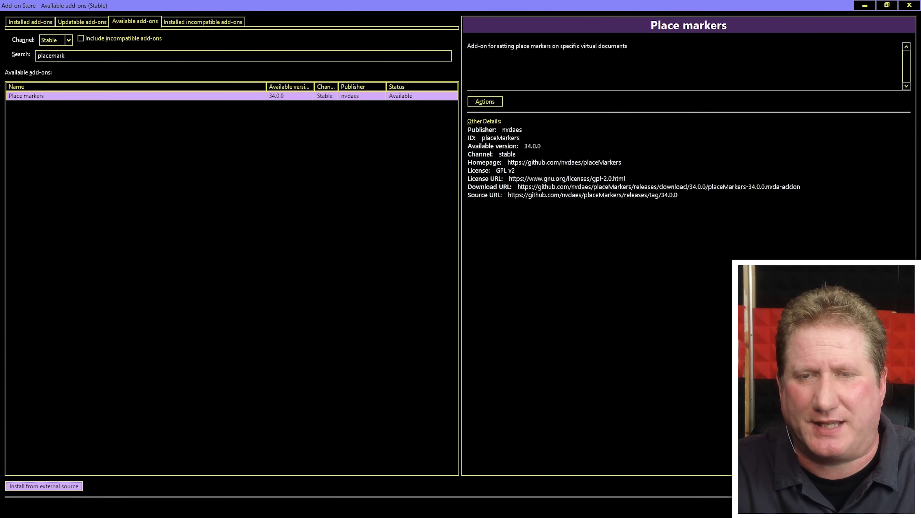
key("shift+Tab")
key("shift+Tab")
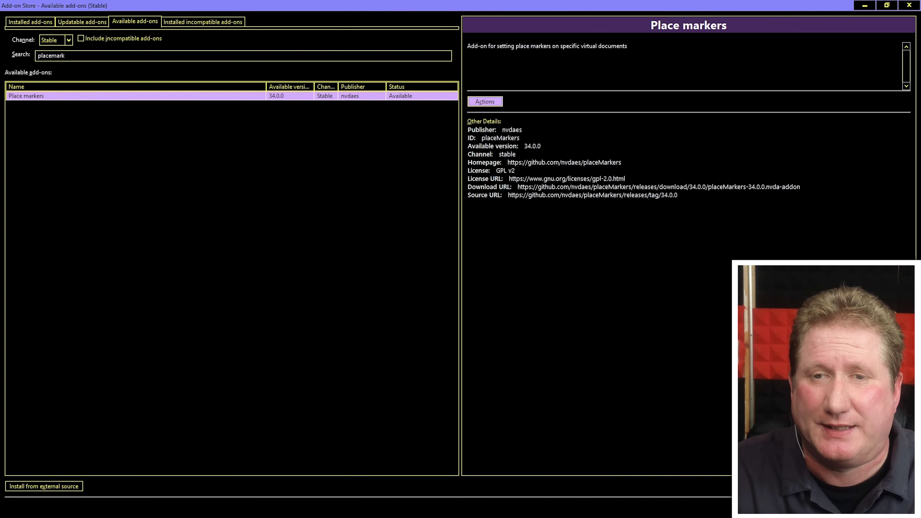
Open the Place markers Actions menu and review its Install, Homepage, License and Source code entries.
key("Return")
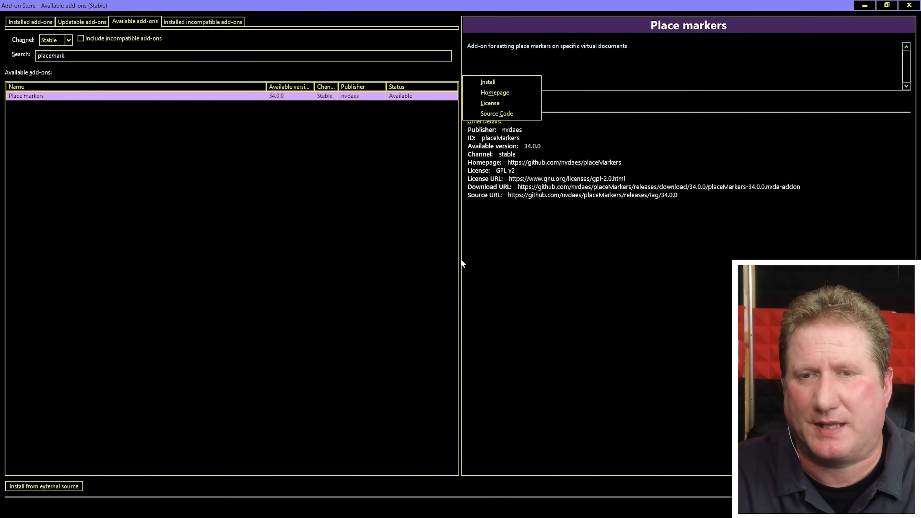
key("Down")
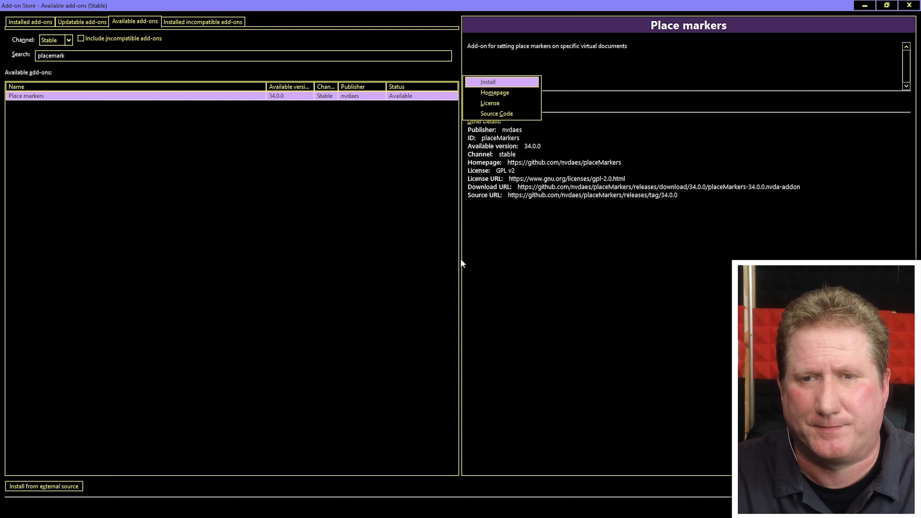
key("Down")
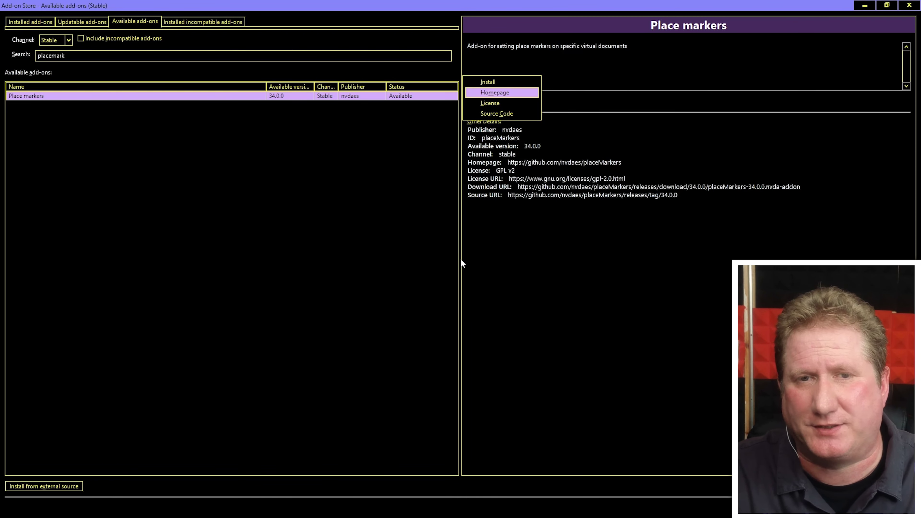
key("Down")
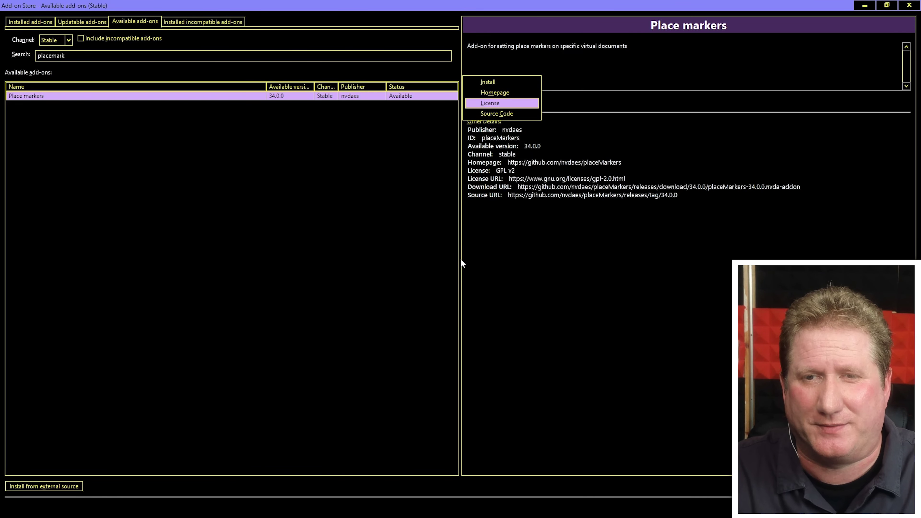
key("Down")
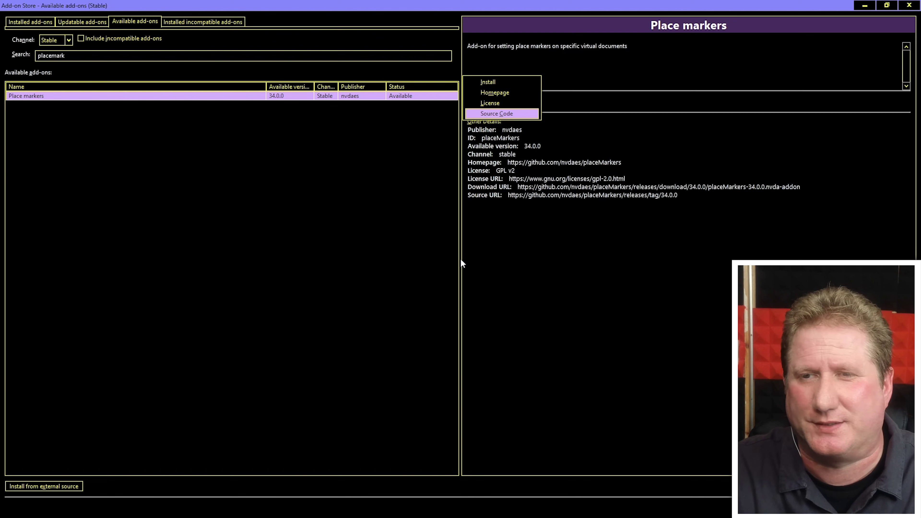
Choose Install for Place markers, then switch to the Installed incompatible add-ons tab.
key("Down")
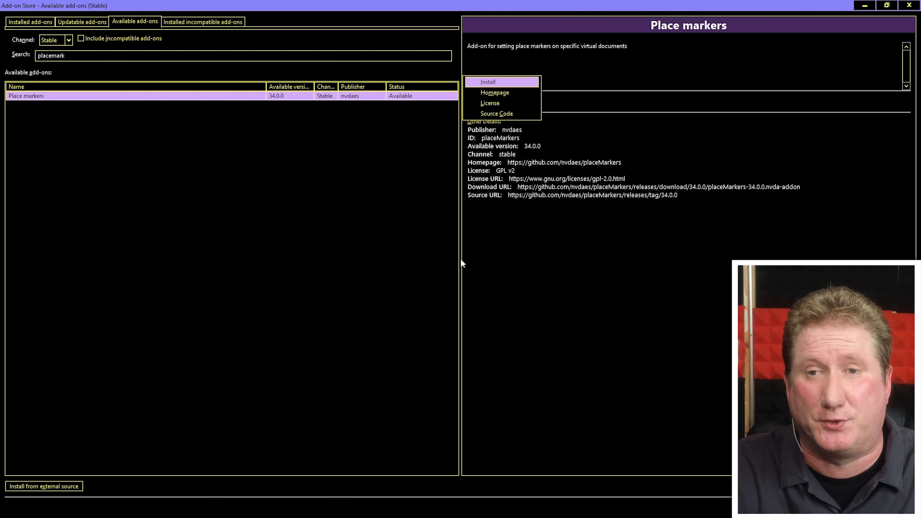
key("Return")
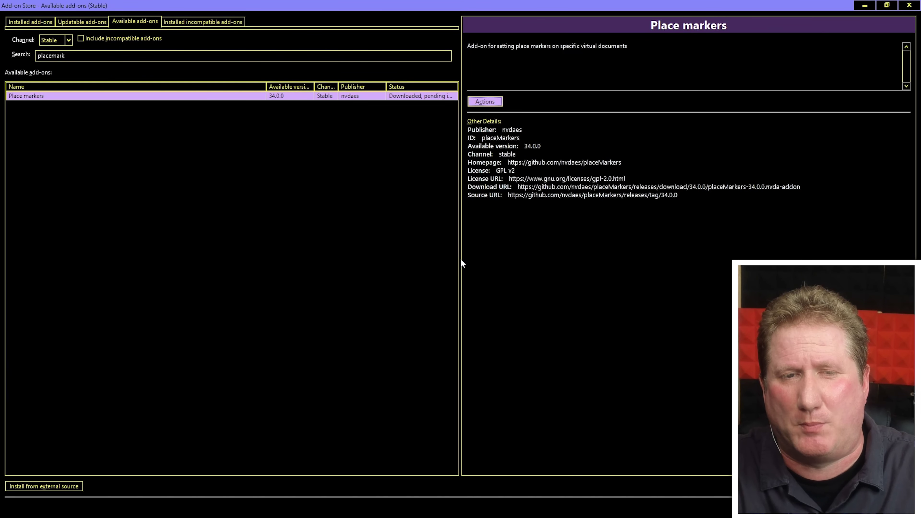
key("ctrl+Tab")
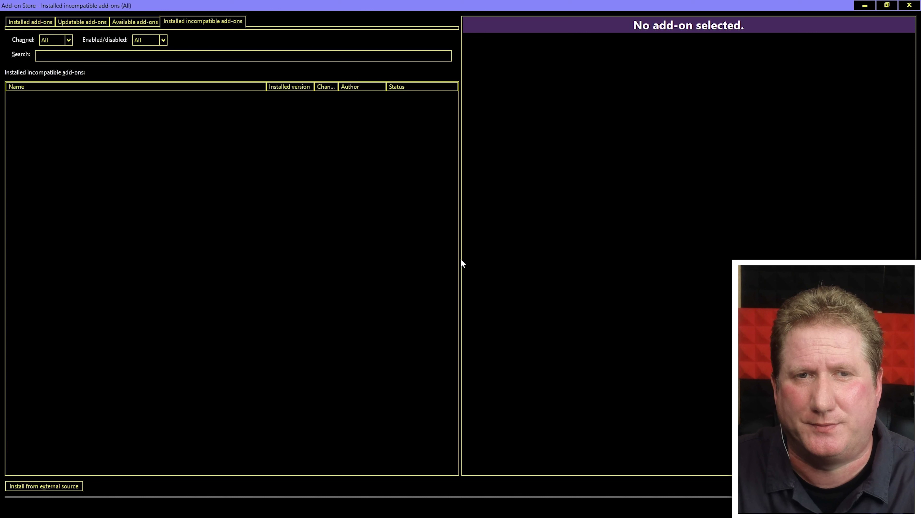
Cycle backward and forward through the store tabs to reach Installed add-ons, still without Place markers.
key("shift+Tab")
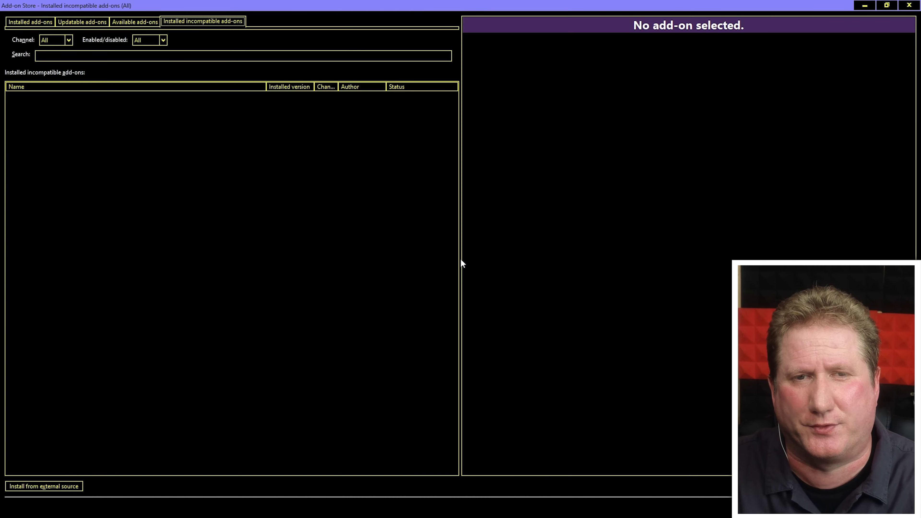
key("ctrl+shift+Tab")
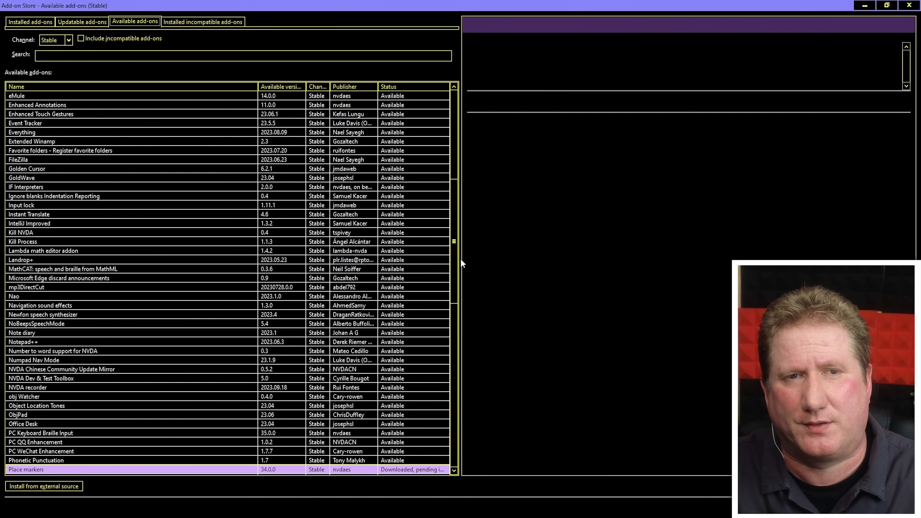
key("ctrl+shift+Tab")
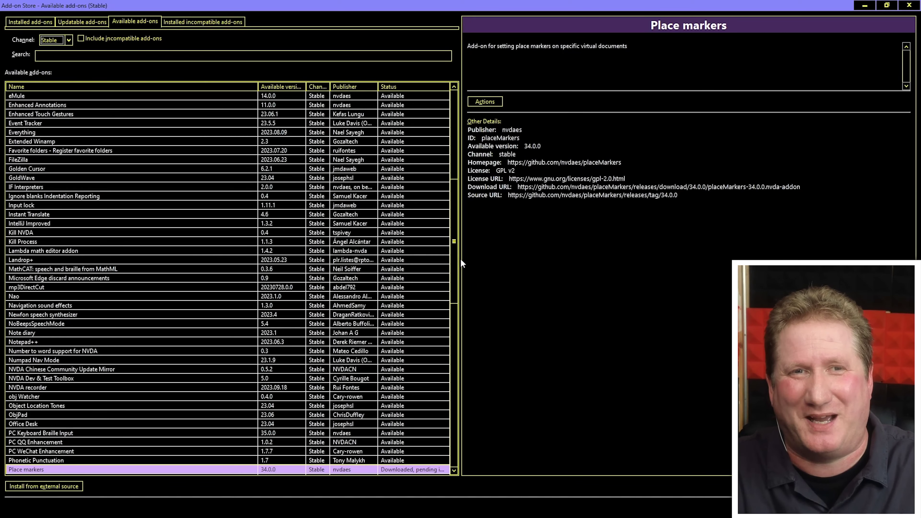
key("ctrl+Tab")
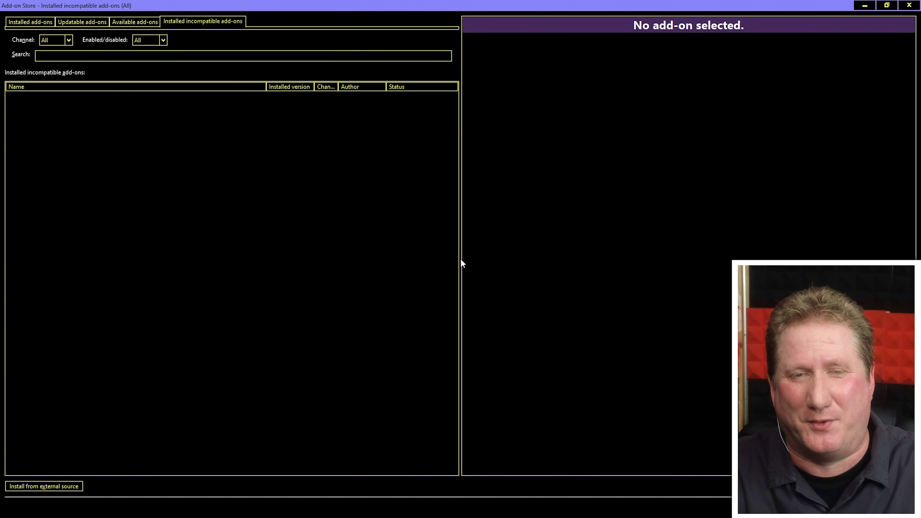
key("ctrl+Tab")
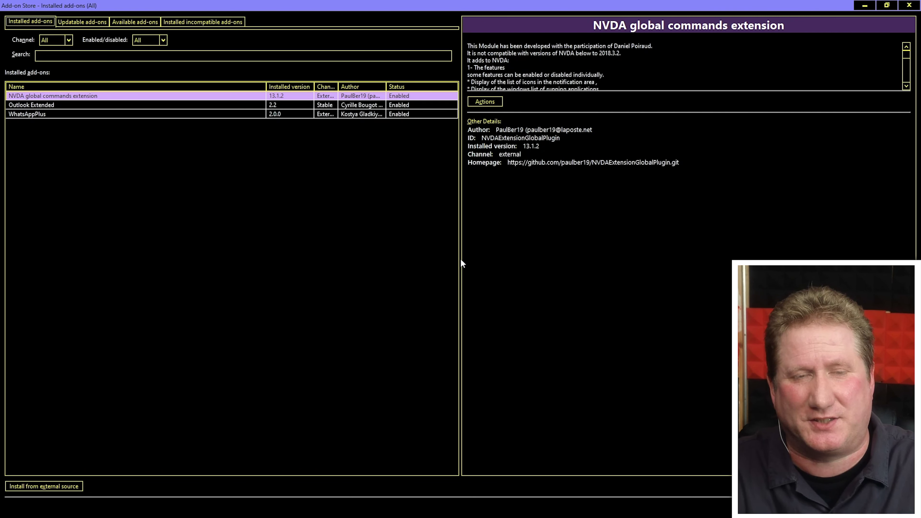
Read details of the installed add-ons through Outlook Extended and WhatsAppPlus, then close the store.
key("Tab")
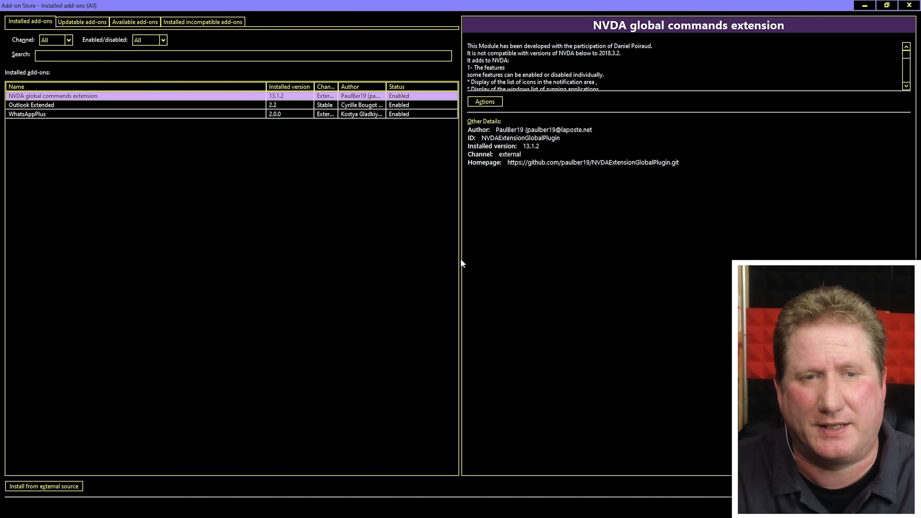
key("Down")
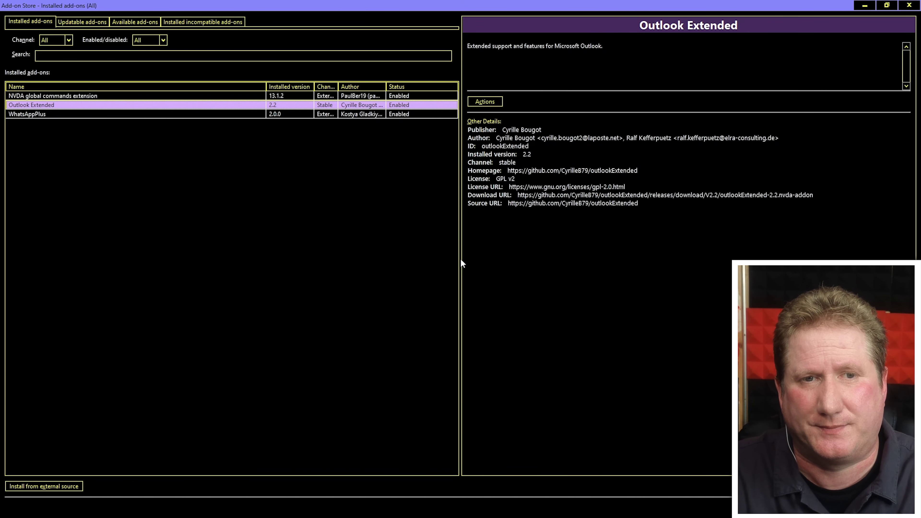
key("Down")
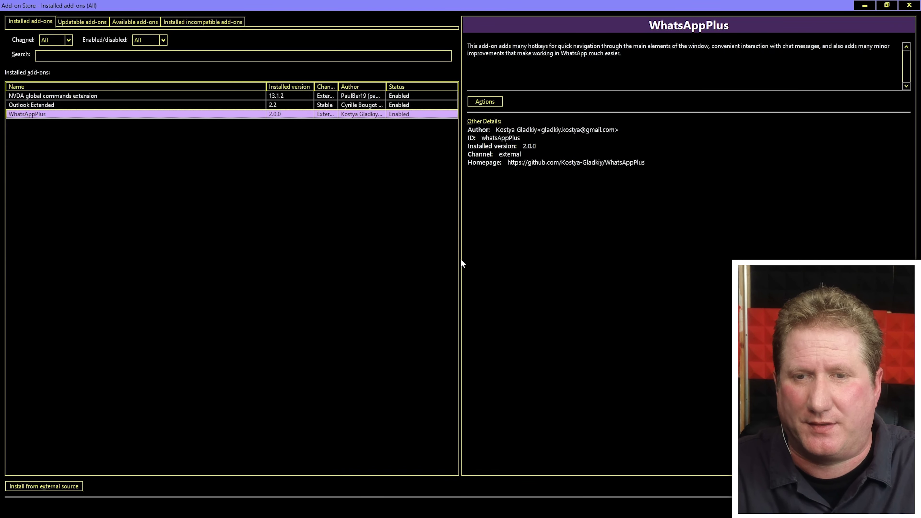
key("Escape")
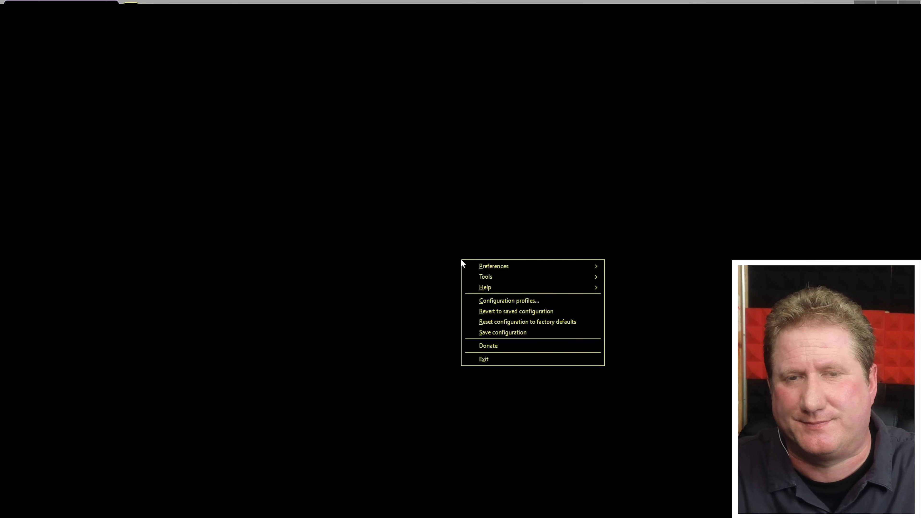
After the restart, reopen Tools > Add-on store to confirm Place markers 34.0.0 is installed.
key("Down")
key("Down")
key("Right")
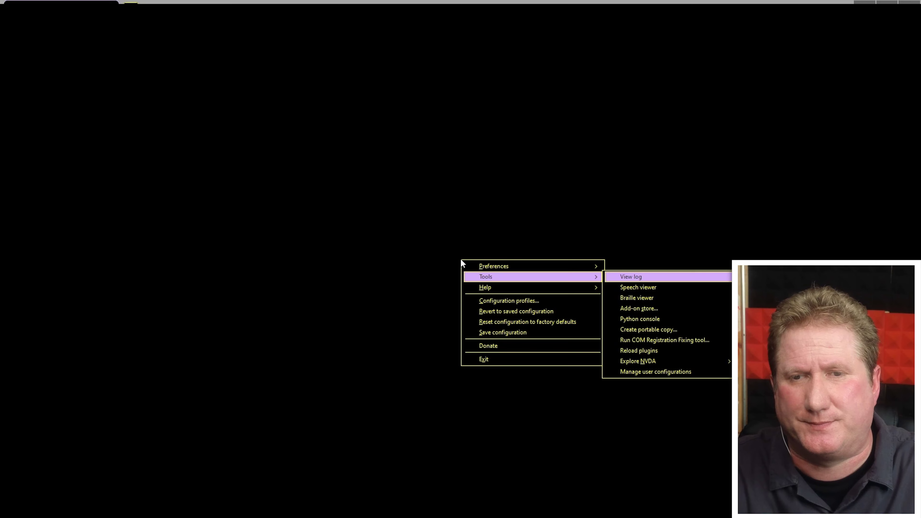
key("s")
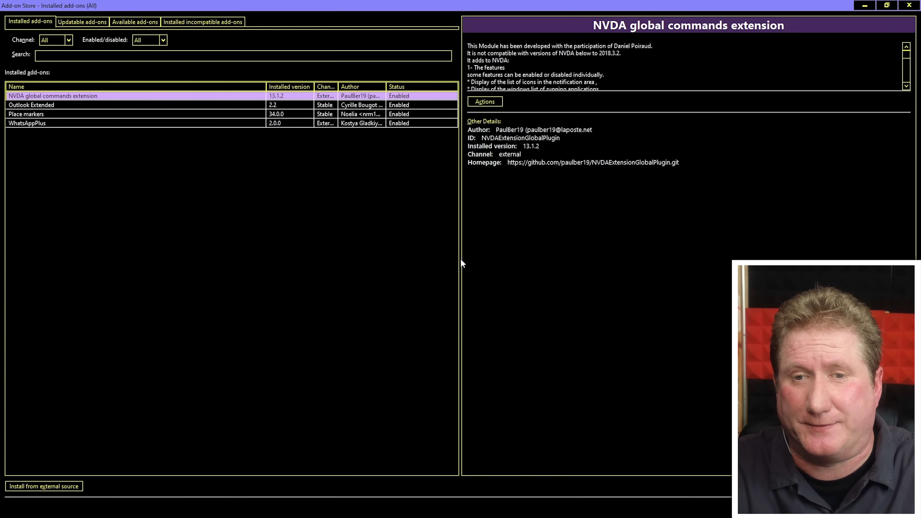
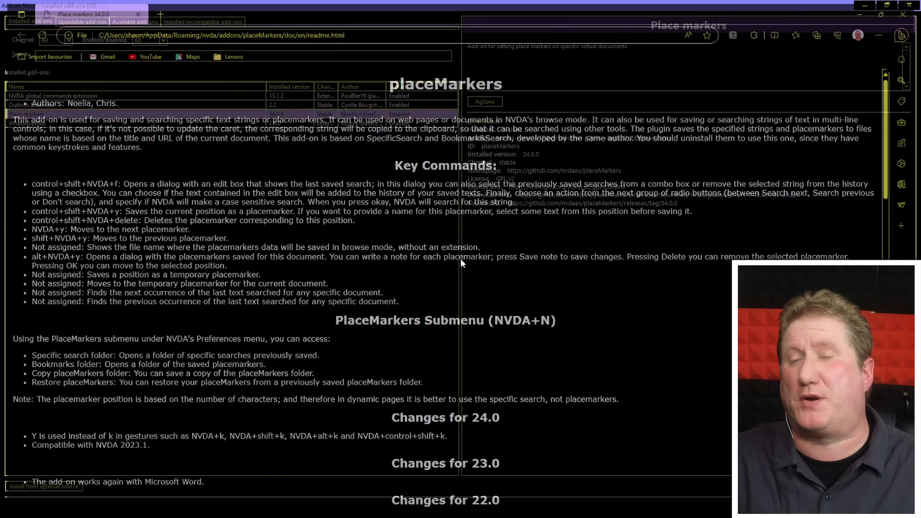
Close the Place markers 34.0.0 readme window to return to the Add-on Store's installed list.
key("alt+F4")
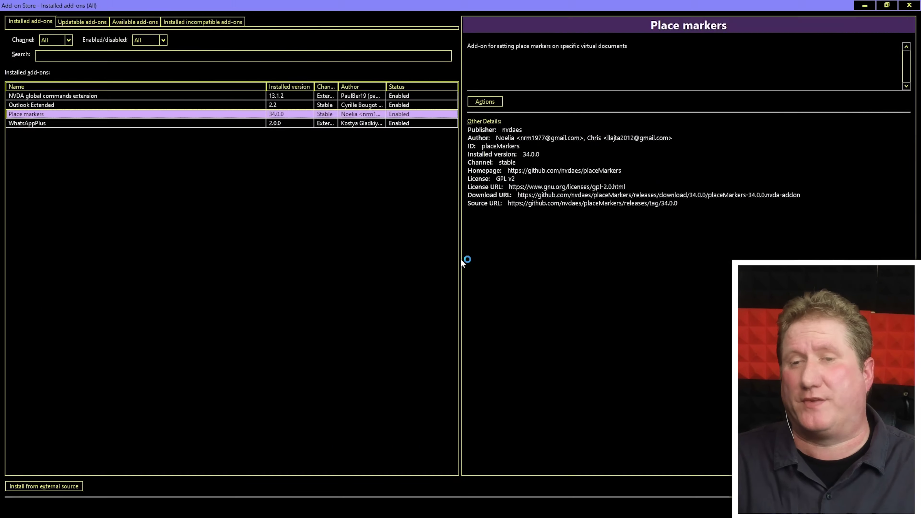